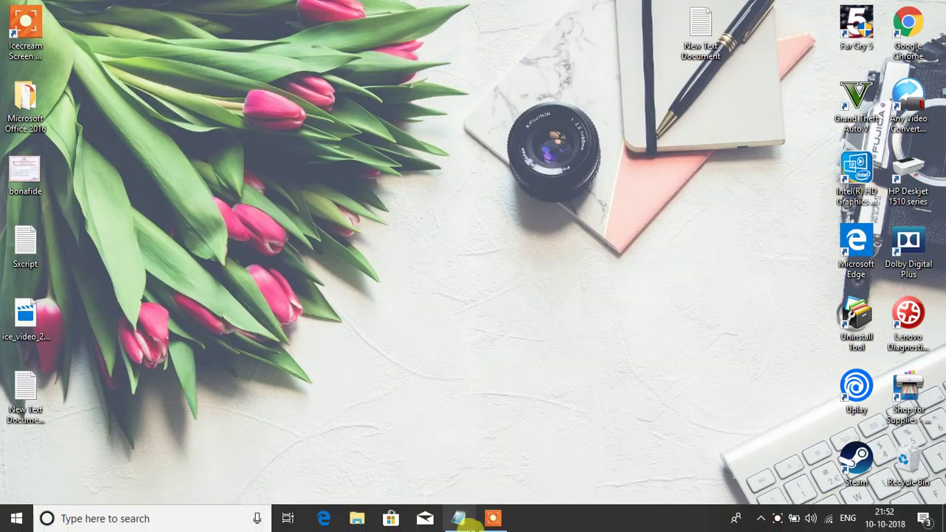
Step: Open the activation notes document, highlight its first sentence, then hide it
{"action": "left_click", "coordinate": [466, 525]}
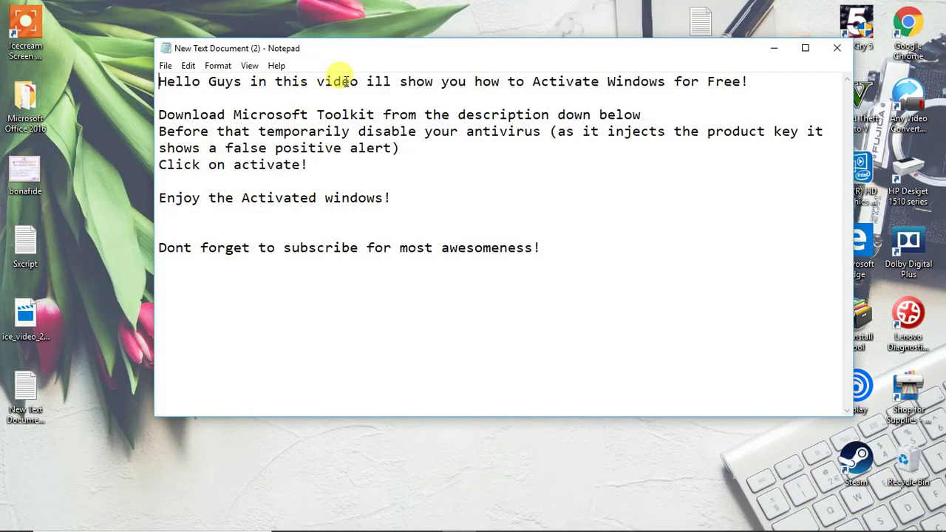
{"action": "left_click_drag", "start_coordinate": [349, 81], "coordinate": [672, 81]}
{"action": "left_click", "coordinate": [774, 48]}
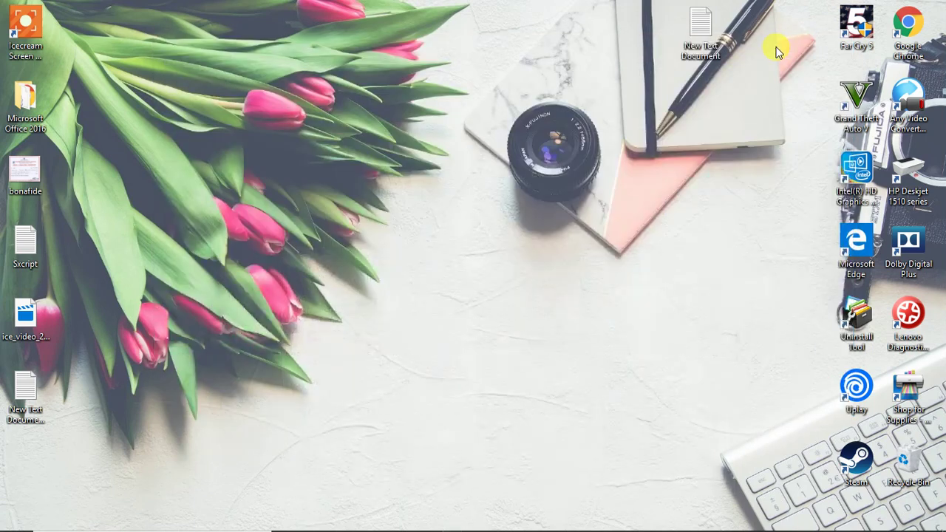
Step: Look at the desktop display settings, close Settings, and refresh the desktop
{"action": "right_click", "coordinate": [255, 223]}
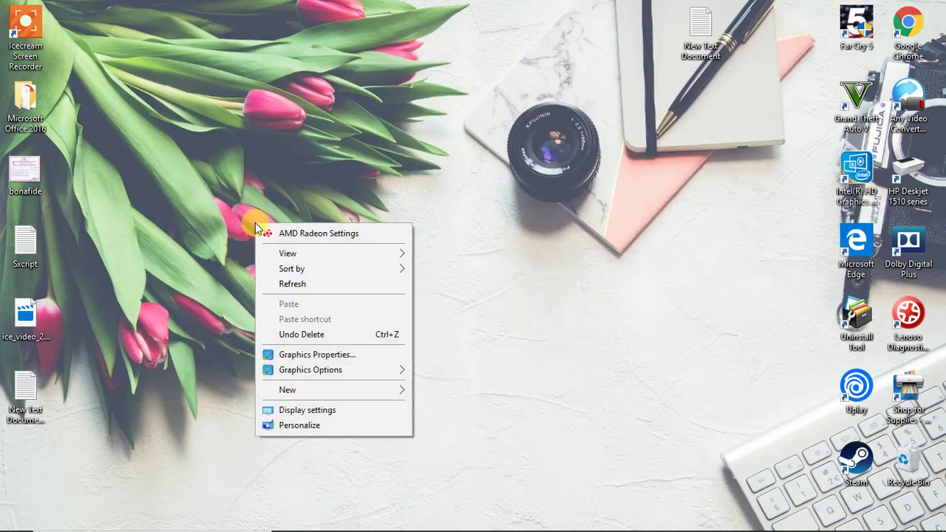
{"action": "left_click", "coordinate": [291, 409]}
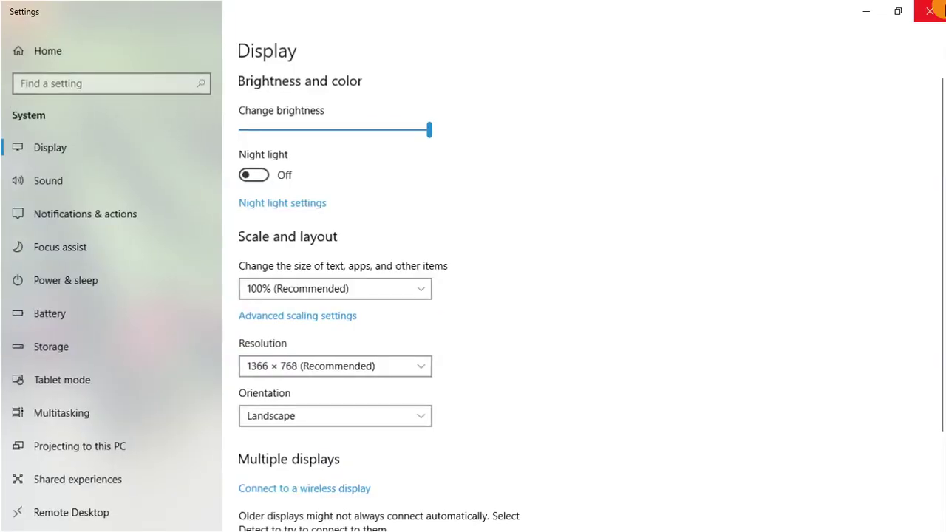
{"action": "left_click", "coordinate": [932, 10]}
{"action": "right_click", "coordinate": [255, 78]}
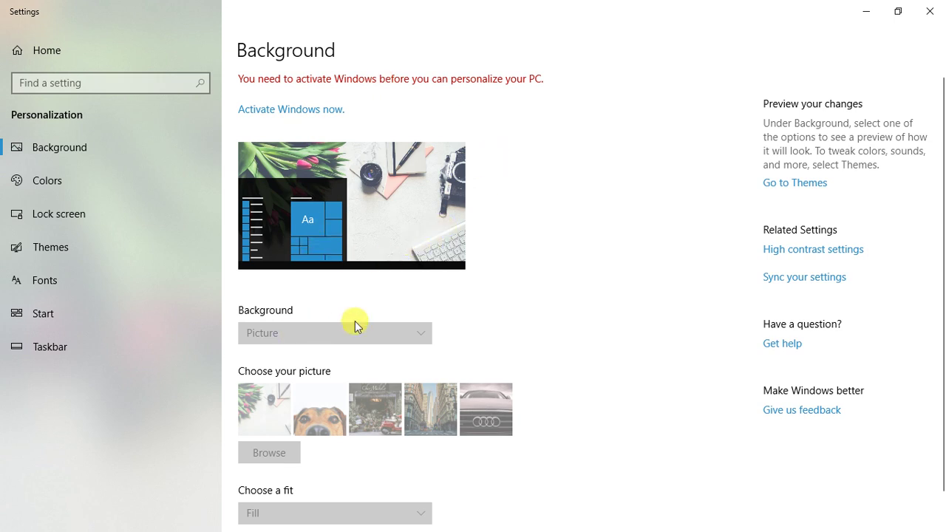
{"action": "scroll", "coordinate": [357, 325], "scroll_direction": "down", "scroll_amount": 1}
{"action": "scroll", "coordinate": [358, 329], "scroll_direction": "up", "scroll_amount": 1}
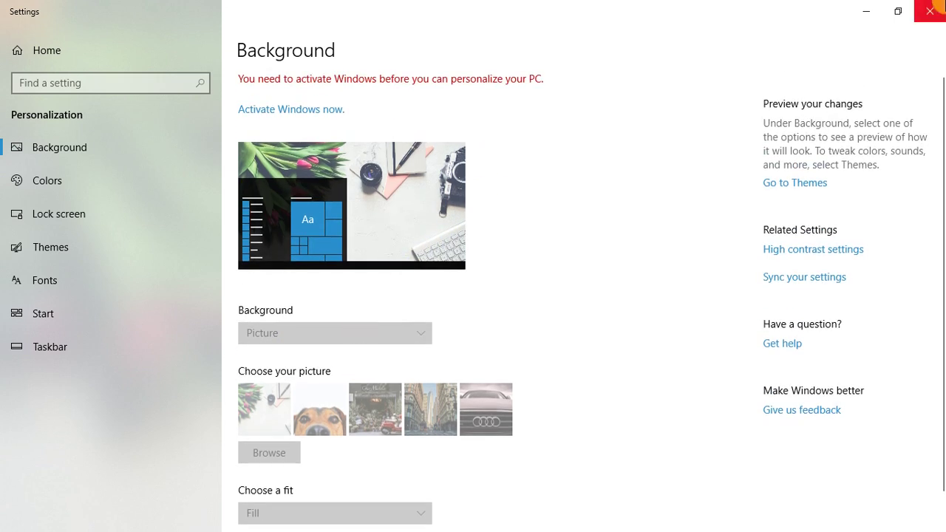
{"action": "left_click", "coordinate": [936, 7]}
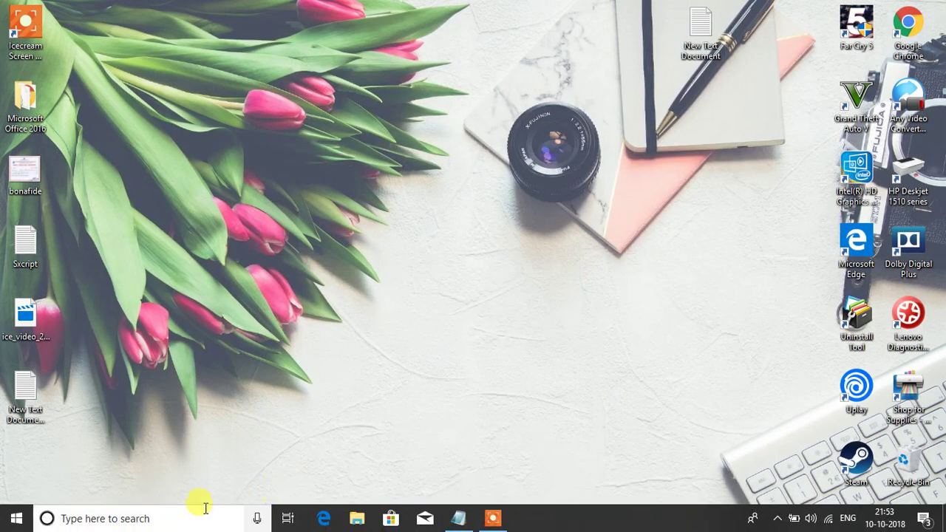
{"action": "right_click", "coordinate": [331, 333]}
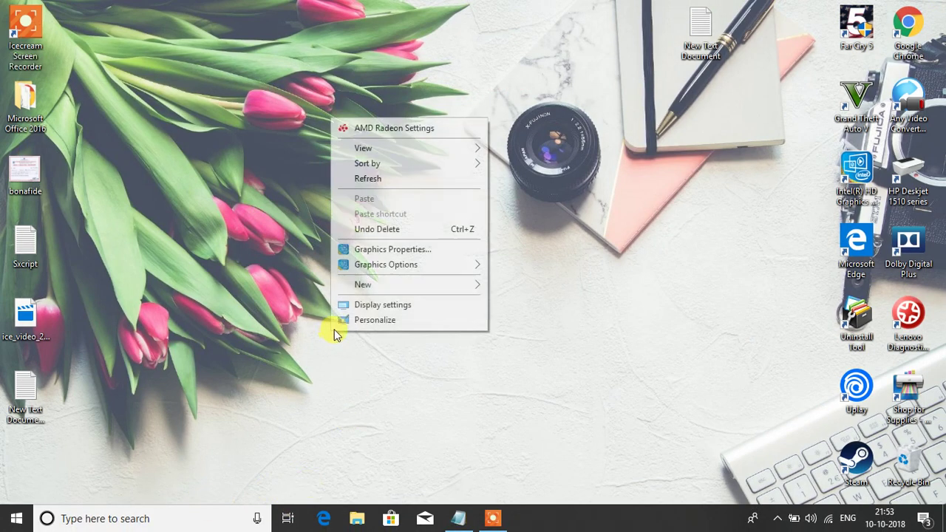
{"action": "left_click", "coordinate": [392, 180]}
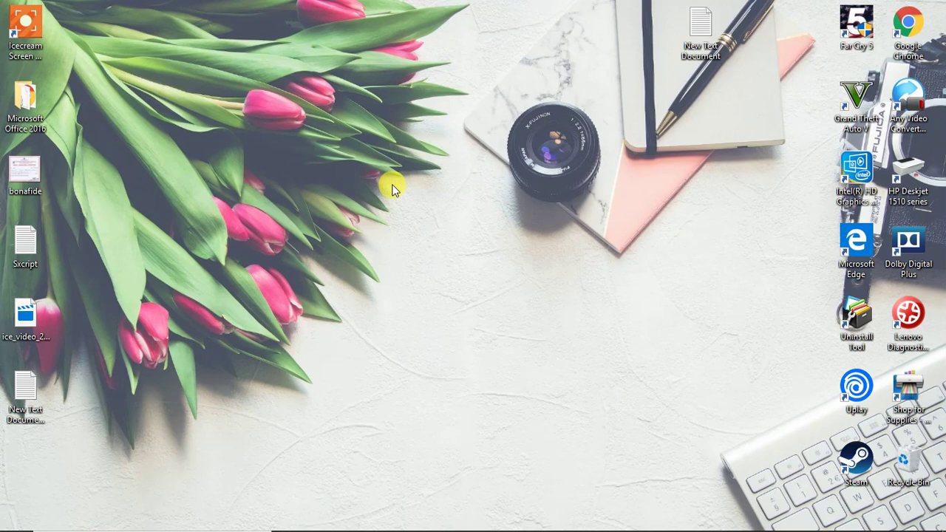
Step: Check This PC's system properties in File Explorer, then close both windows
{"action": "key", "text": "super+e"}
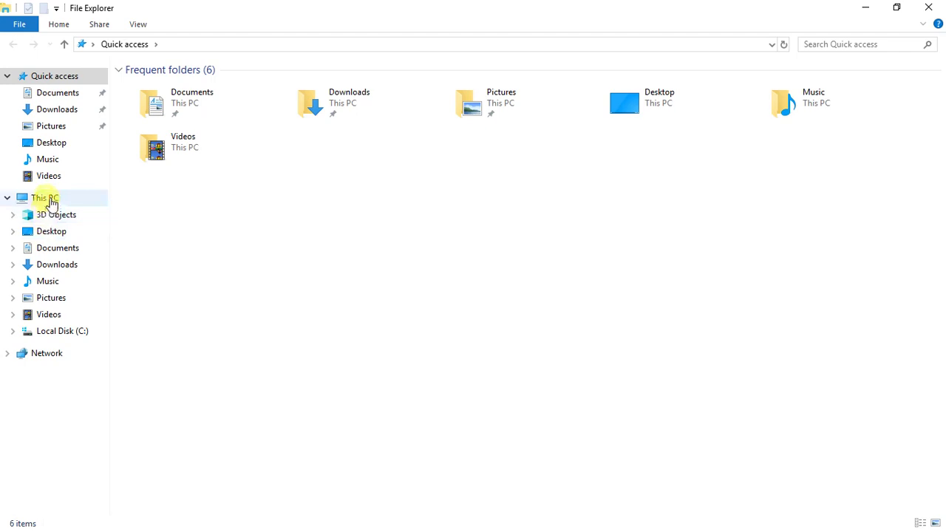
{"action": "left_click", "coordinate": [49, 202]}
{"action": "right_click", "coordinate": [452, 270]}
{"action": "left_click", "coordinate": [530, 427]}
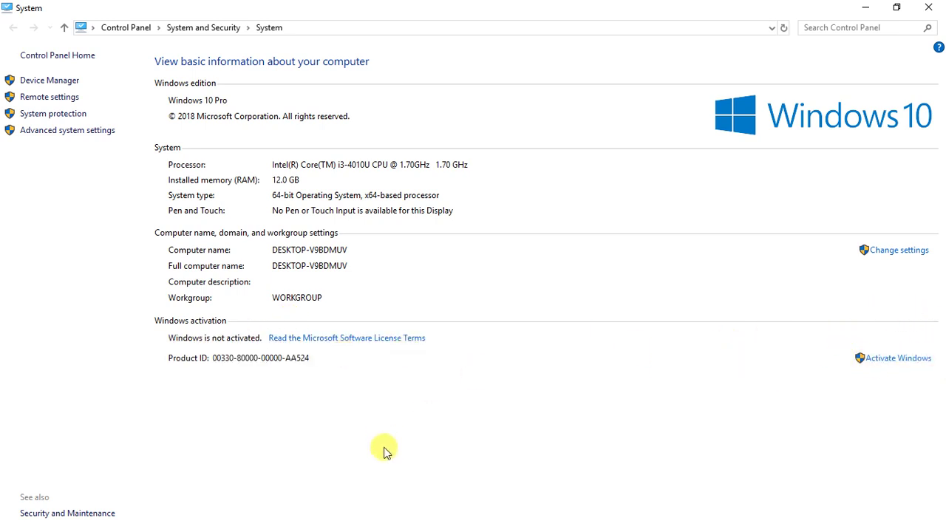
{"action": "left_click", "coordinate": [928, 8]}
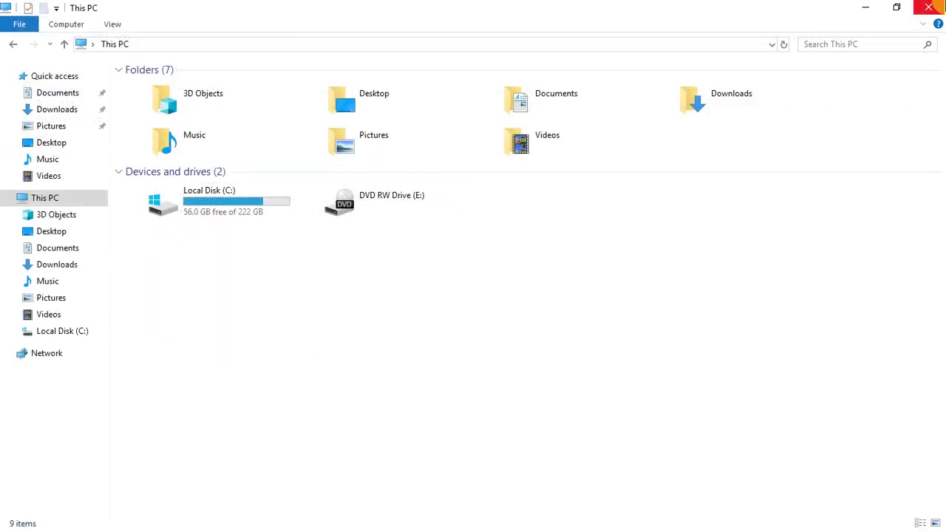
{"action": "left_click", "coordinate": [928, 7]}
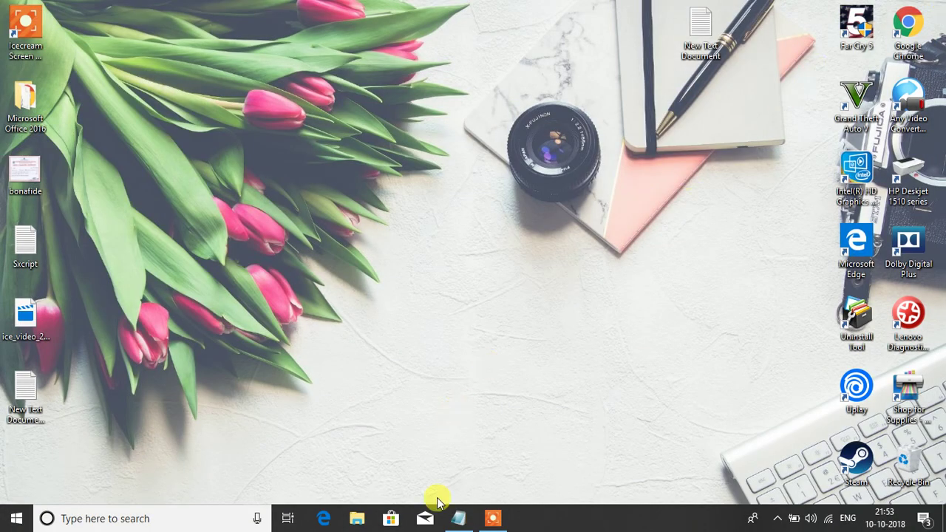
Step: Review the notes on downloading Microsoft Toolkit, disabling antivirus and false-positive alerts
{"action": "left_click", "coordinate": [455, 518]}
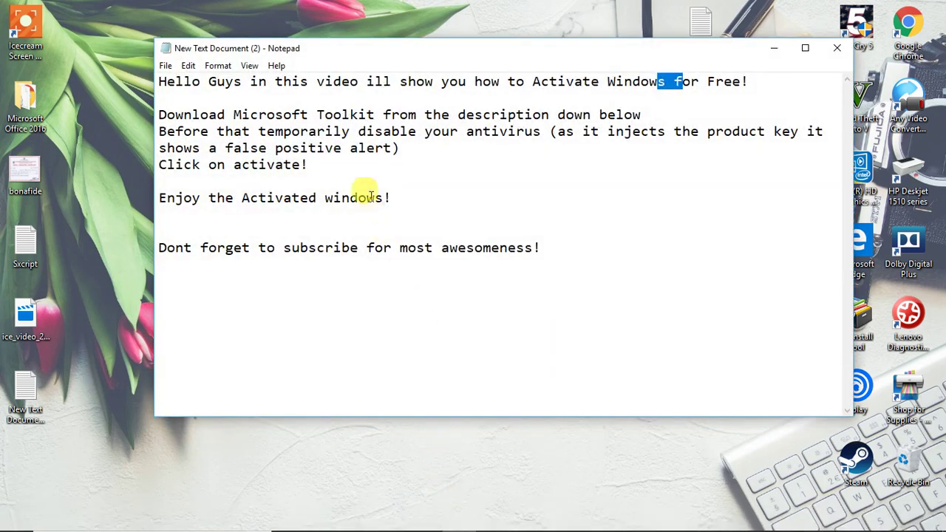
{"action": "left_click_drag", "start_coordinate": [183, 113], "coordinate": [553, 137]}
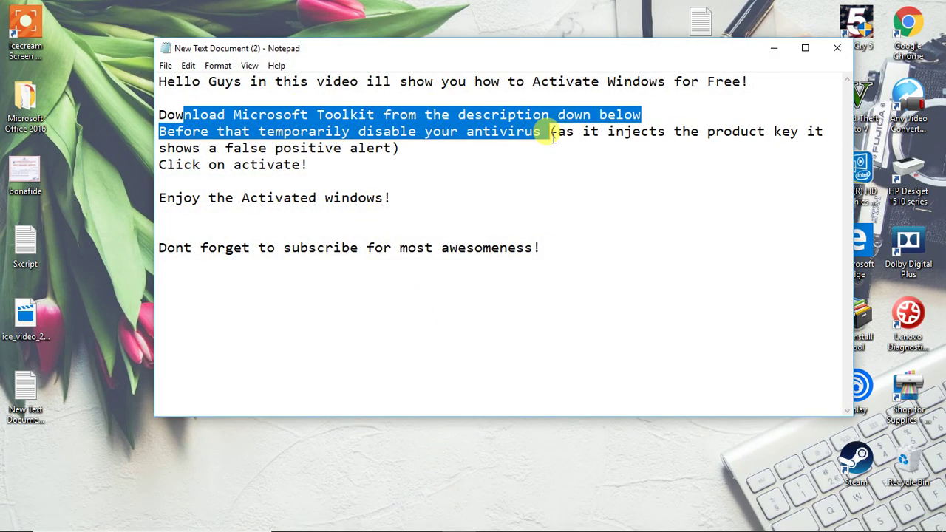
{"action": "left_click", "coordinate": [561, 146], "text": "shift"}
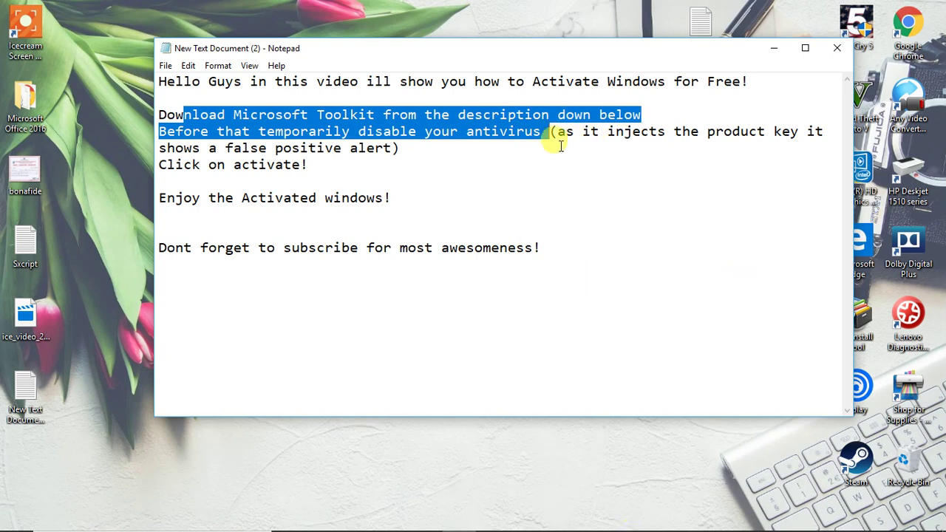
{"action": "left_click", "coordinate": [525, 132]}
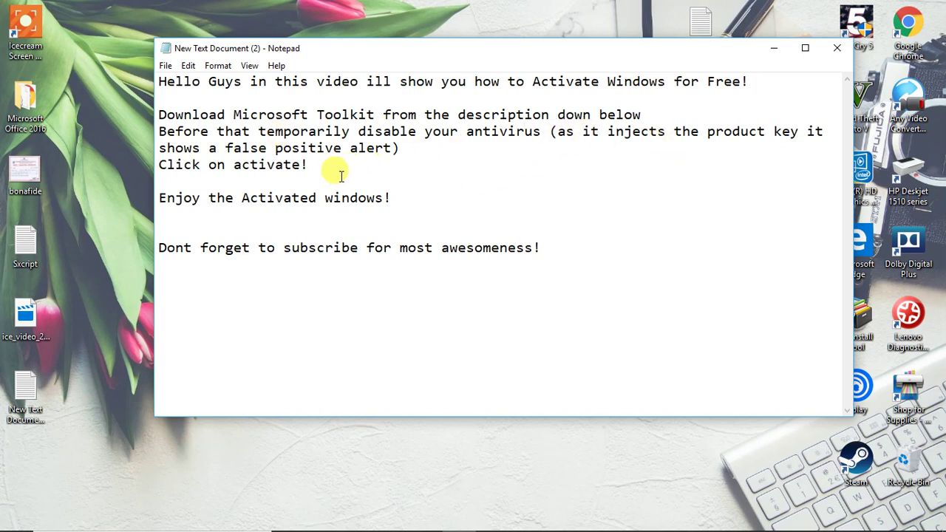
{"action": "left_click_drag", "start_coordinate": [291, 115], "coordinate": [549, 115]}
{"action": "left_click", "coordinate": [549, 115]}
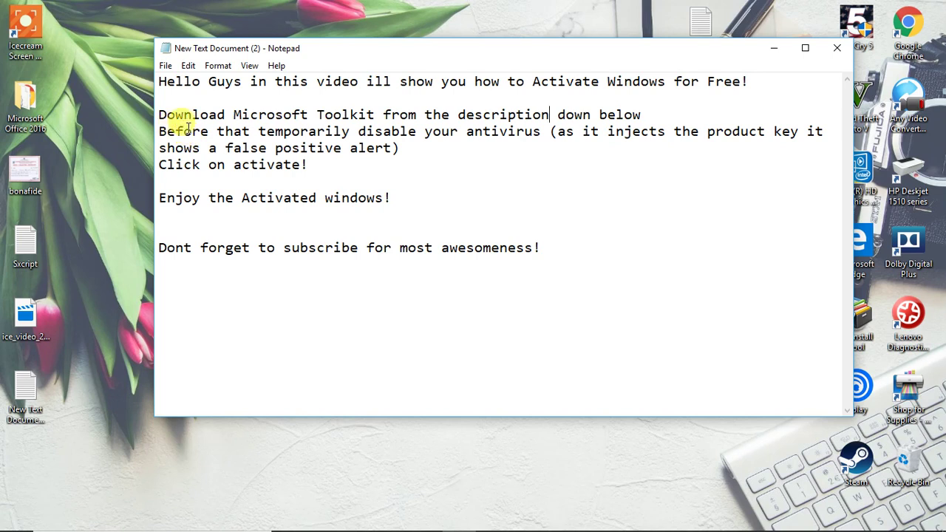
{"action": "left_click_drag", "start_coordinate": [184, 129], "coordinate": [551, 131]}
{"action": "left_click_drag", "start_coordinate": [542, 132], "coordinate": [771, 142]}
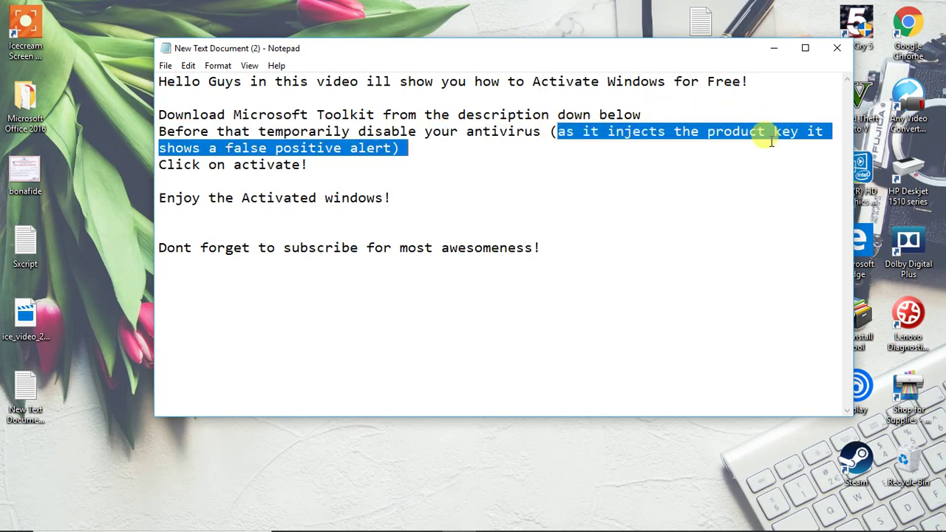
{"action": "left_click", "coordinate": [743, 204]}
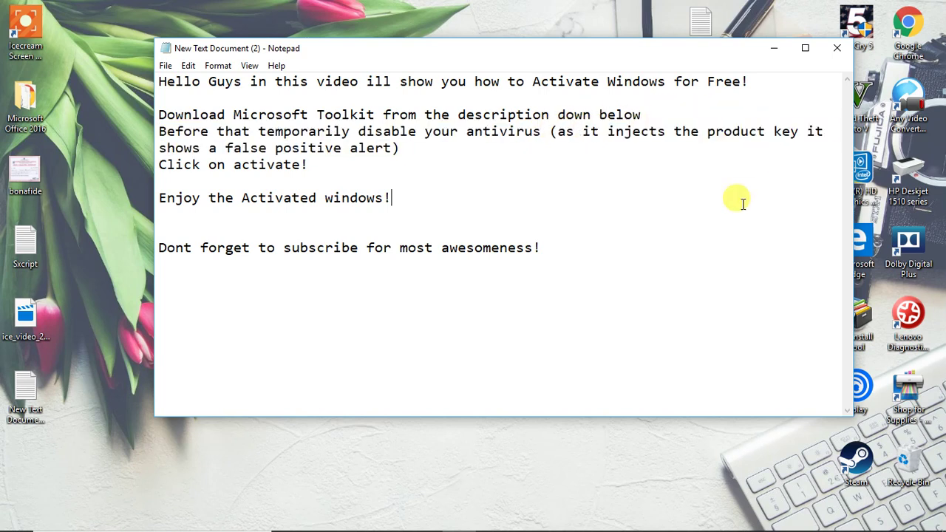
{"action": "left_click", "coordinate": [774, 48]}
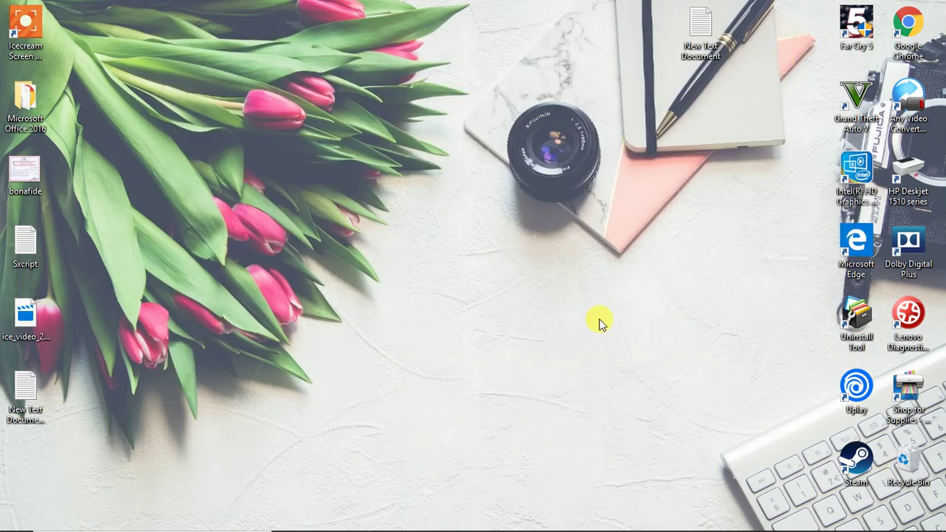
Step: Search 'defen' and check Virus & threat protection in Windows Defender Security Center
{"action": "mouse_move", "coordinate": [850, 528]}
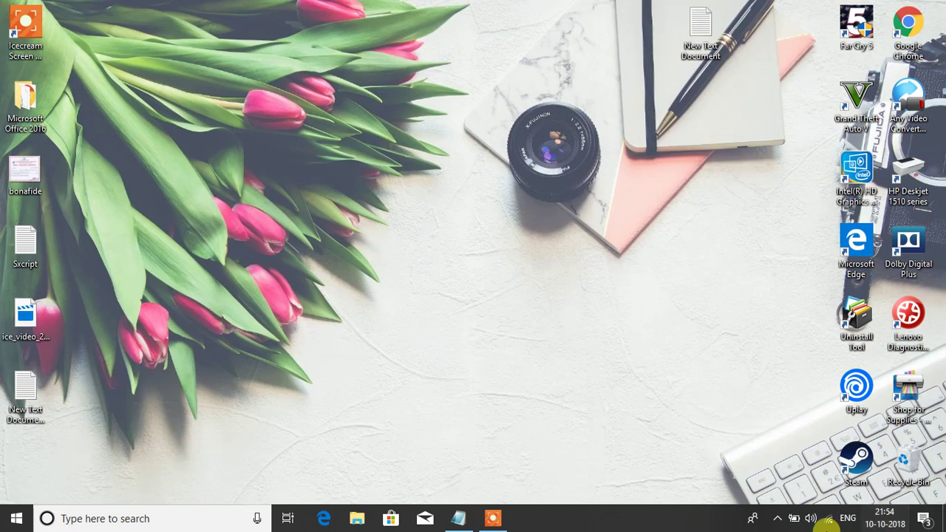
{"action": "key", "text": "super"}
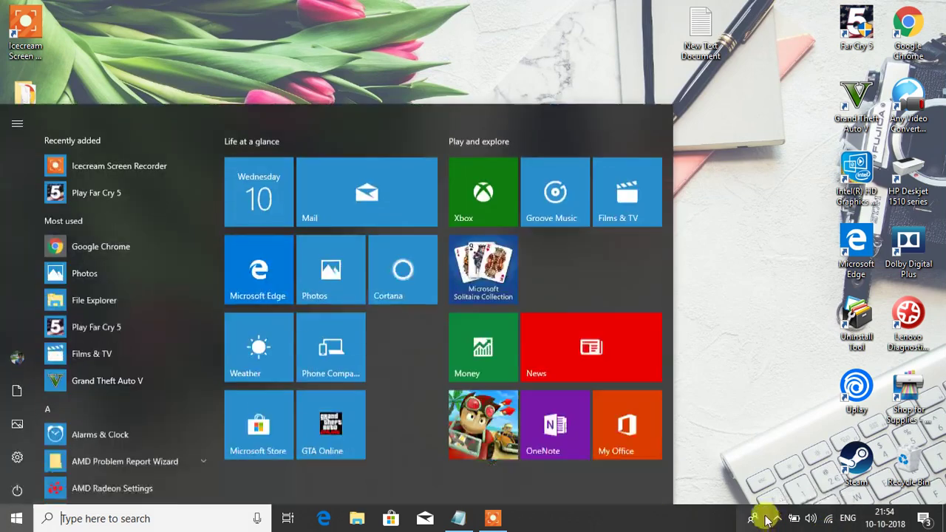
{"action": "type", "text": "defen"}
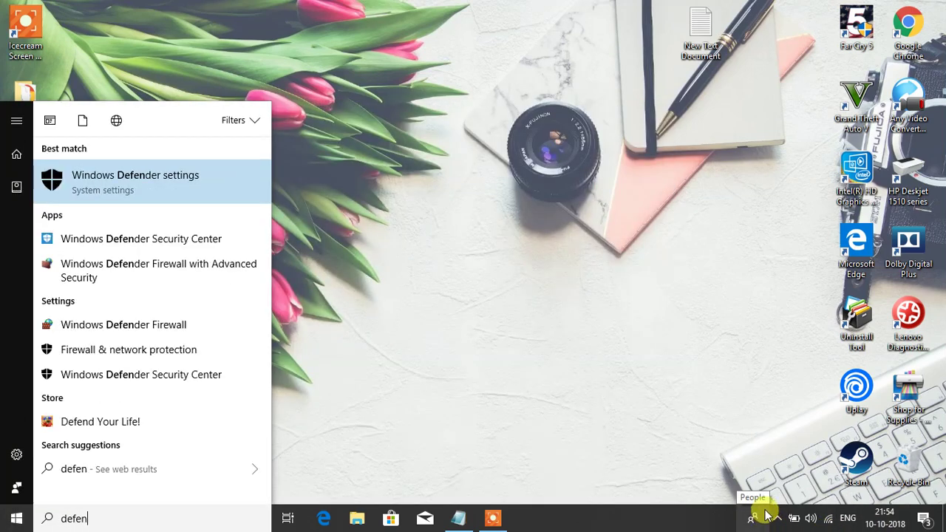
{"action": "left_click", "coordinate": [133, 174]}
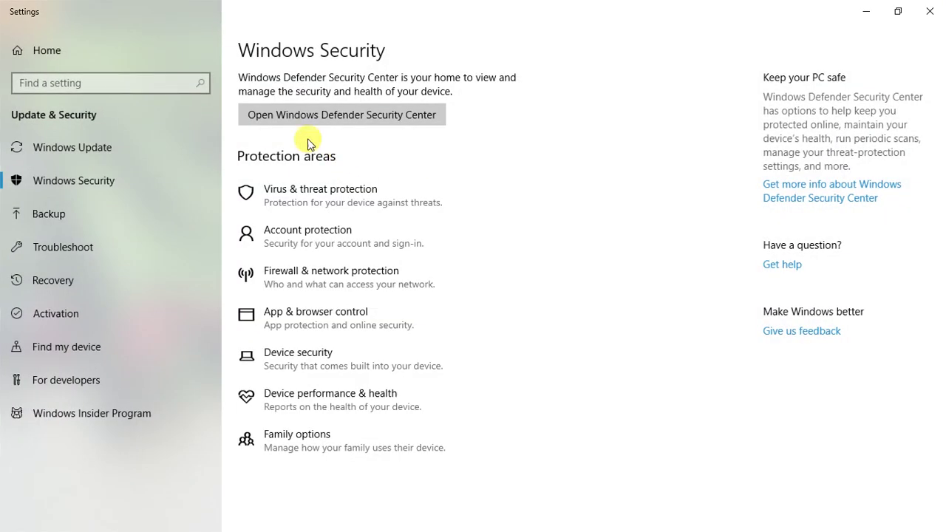
{"action": "left_click", "coordinate": [294, 120]}
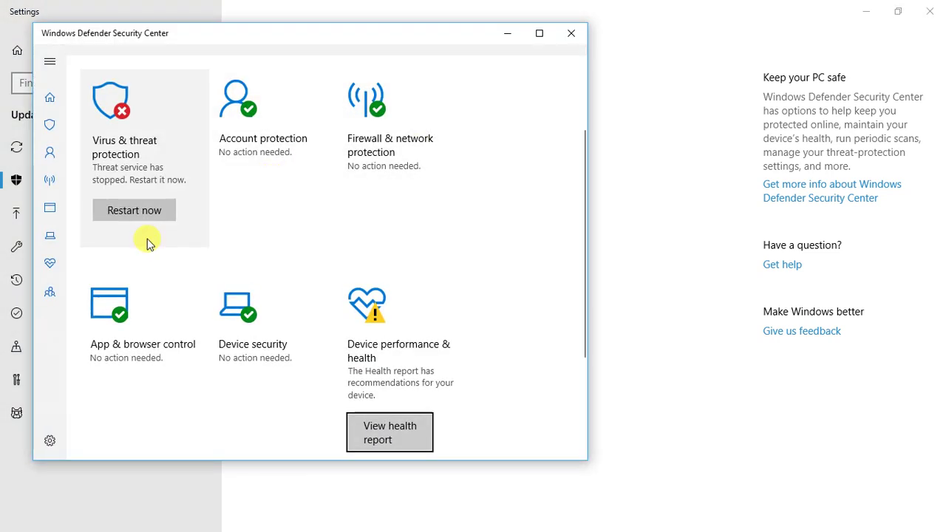
{"action": "left_click", "coordinate": [163, 160]}
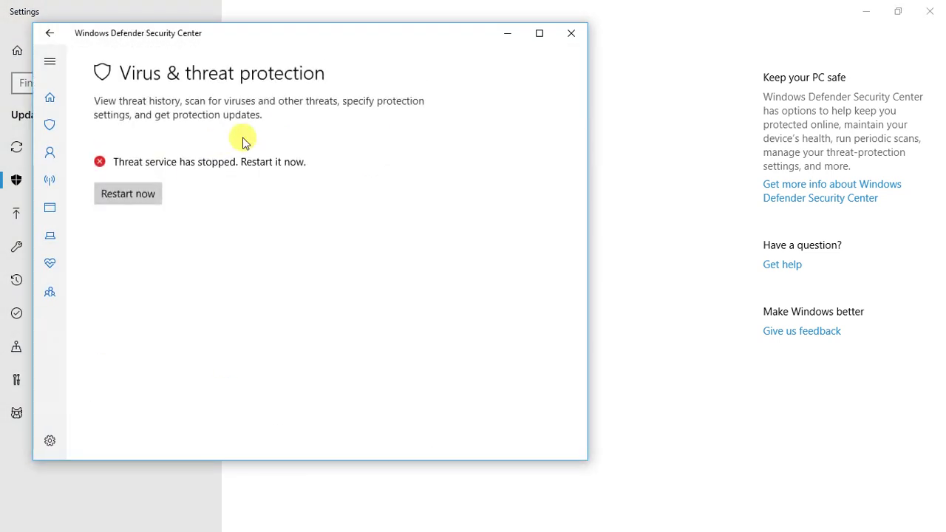
{"action": "left_click", "coordinate": [574, 34]}
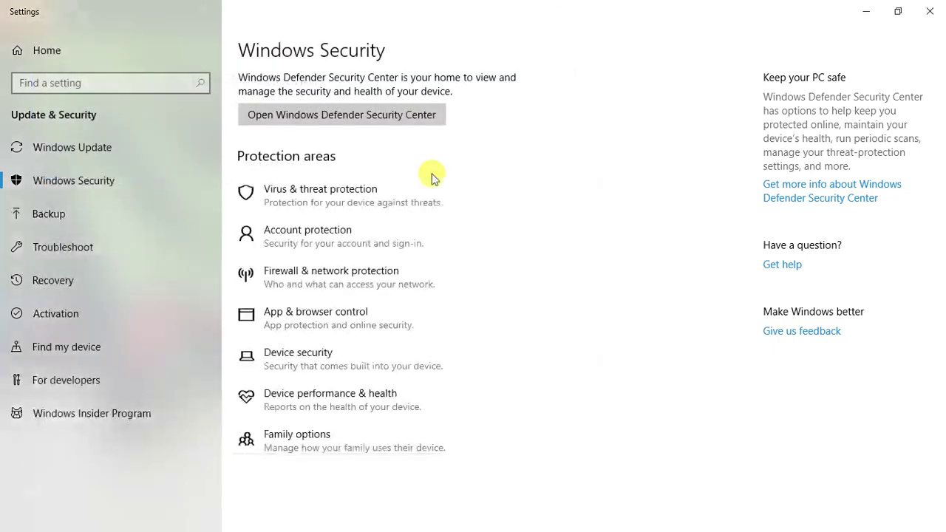
{"action": "left_click", "coordinate": [358, 189]}
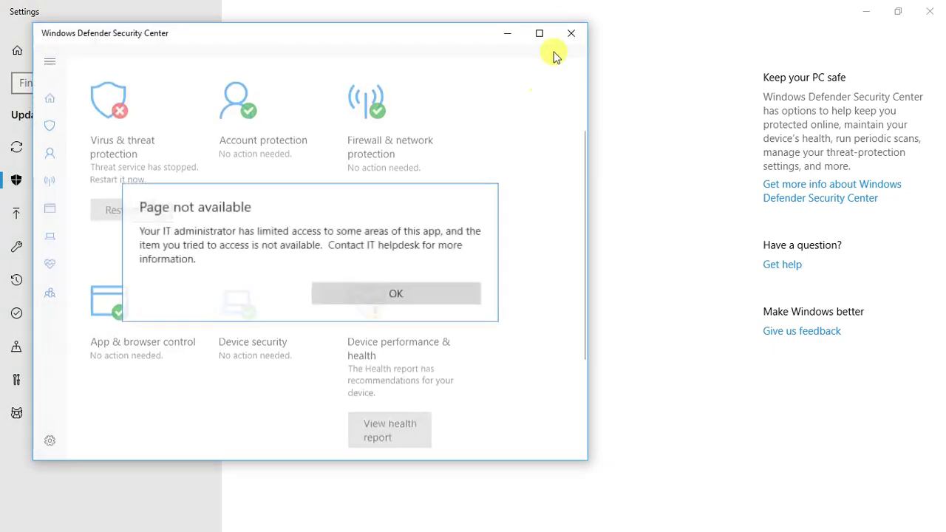
{"action": "left_click", "coordinate": [400, 294]}
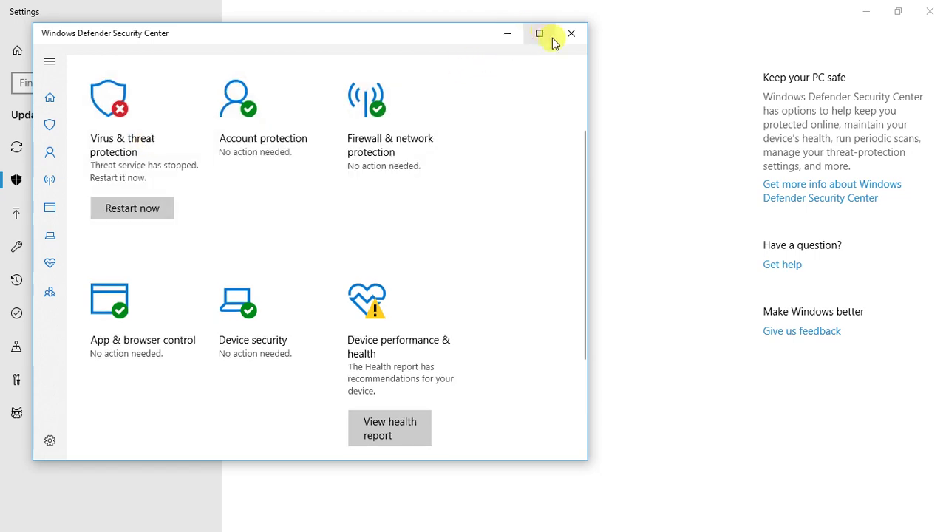
{"action": "left_click", "coordinate": [586, 38]}
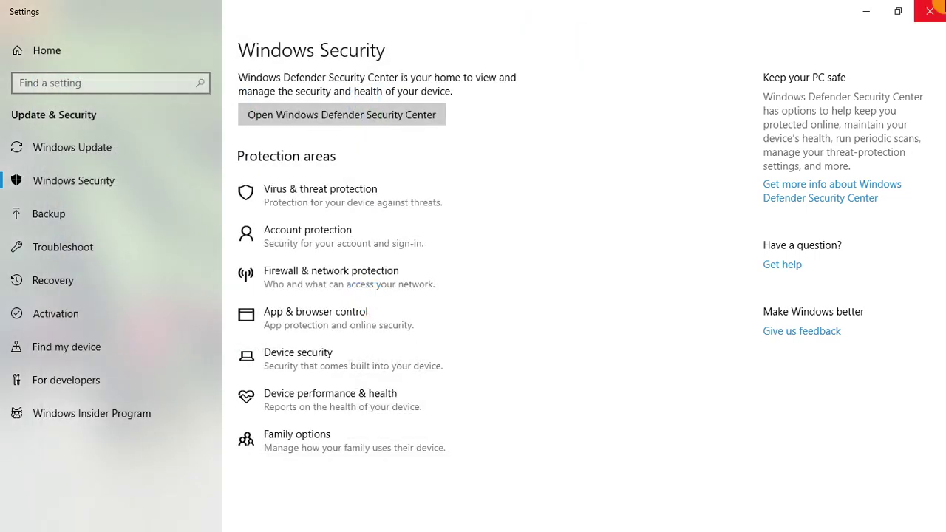
{"action": "left_click", "coordinate": [930, 11]}
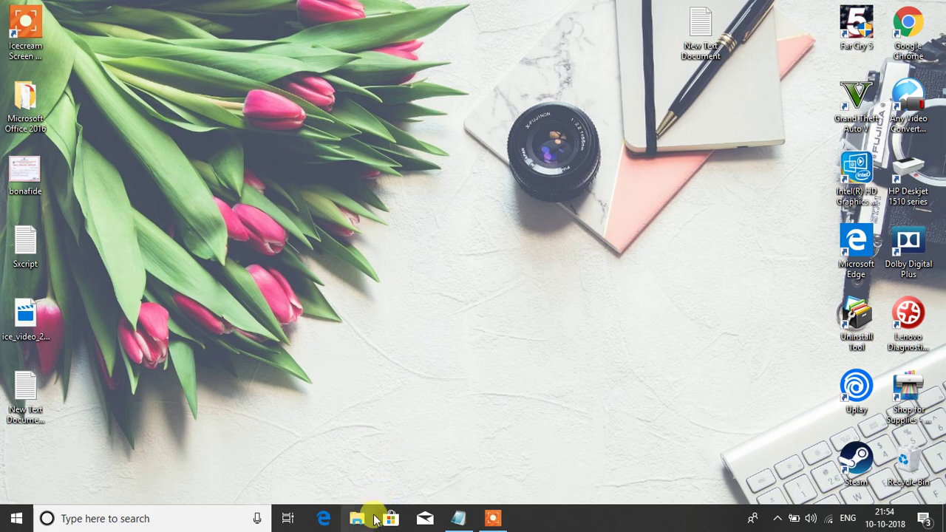
Step: Run Microsoft Toolkit 2.6 Beta 5 as administrator from Downloads > Microsoft Toolkit by Graphic Evolved
{"action": "key", "text": "super+e"}
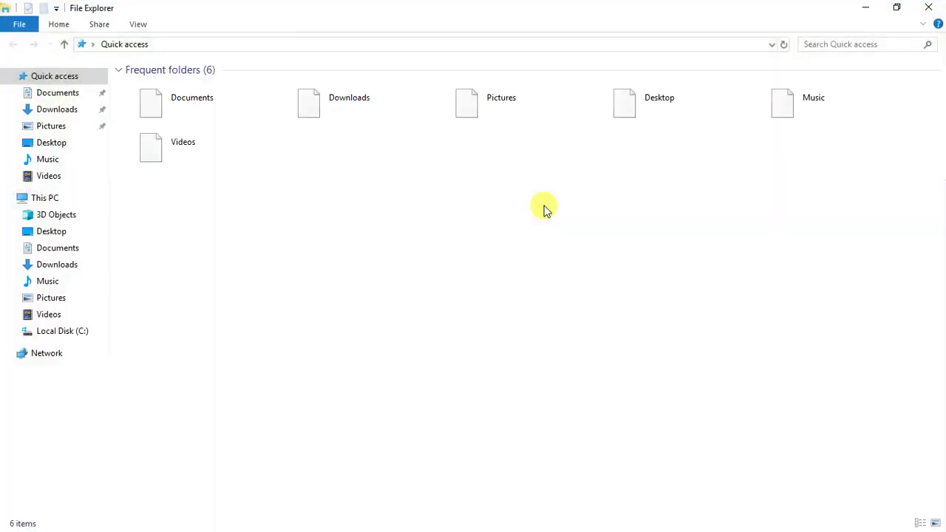
{"action": "double_click", "coordinate": [333, 99]}
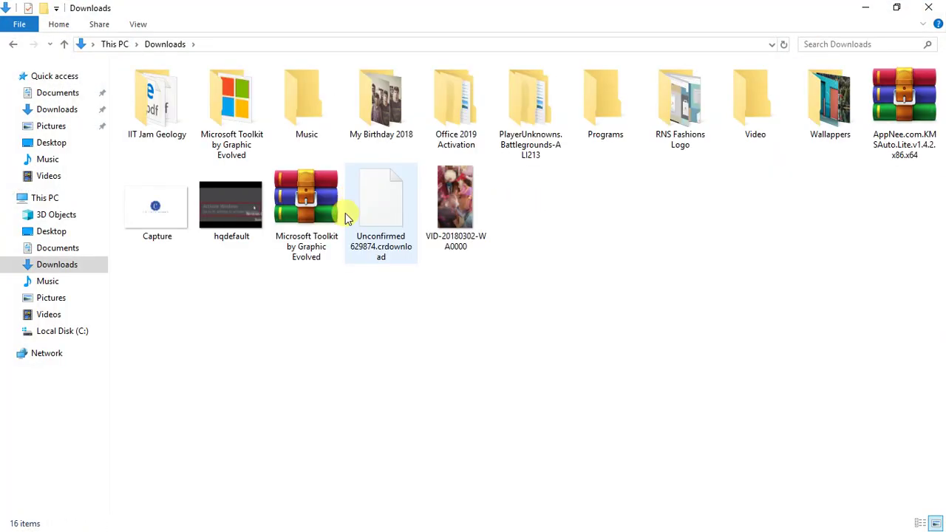
{"action": "double_click", "coordinate": [264, 126]}
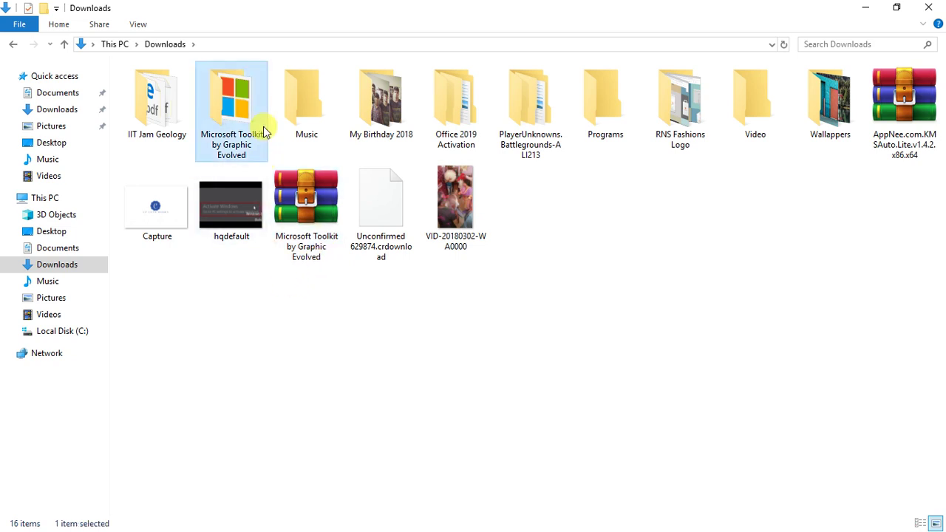
{"action": "key", "text": "ctrl+shift+2"}
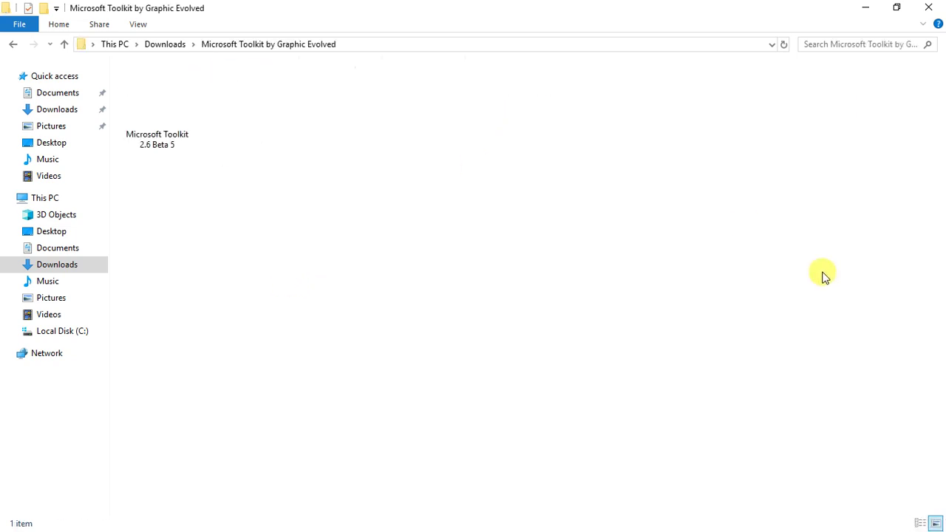
{"action": "right_click", "coordinate": [122, 122]}
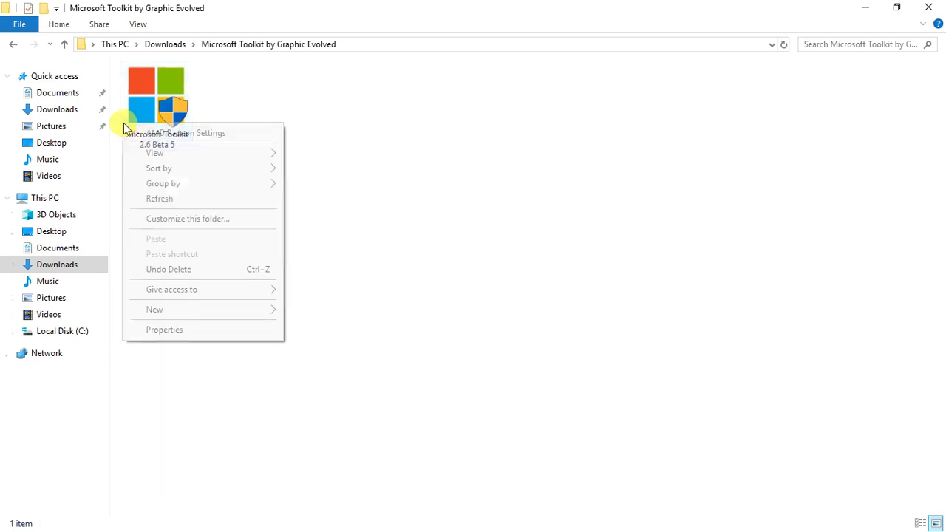
{"action": "left_click", "coordinate": [212, 108]}
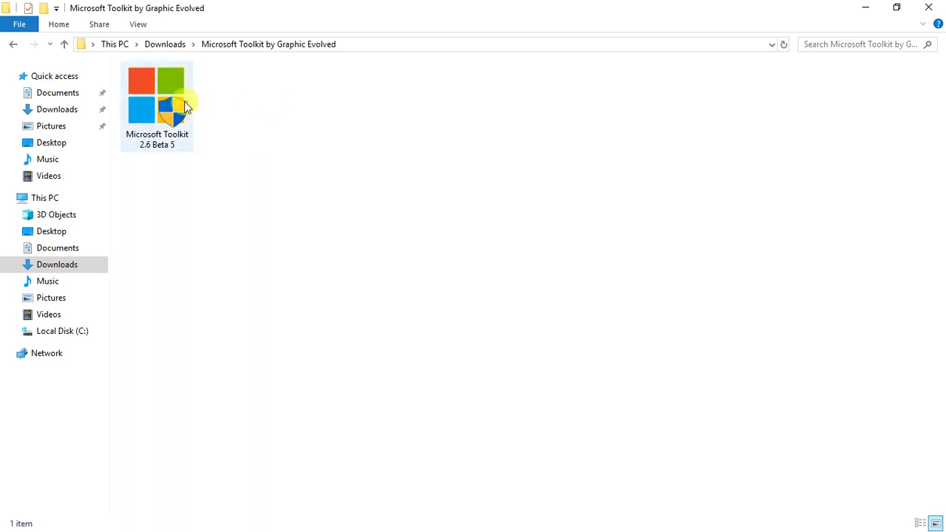
{"action": "right_click", "coordinate": [182, 102]}
{"action": "left_click", "coordinate": [191, 126]}
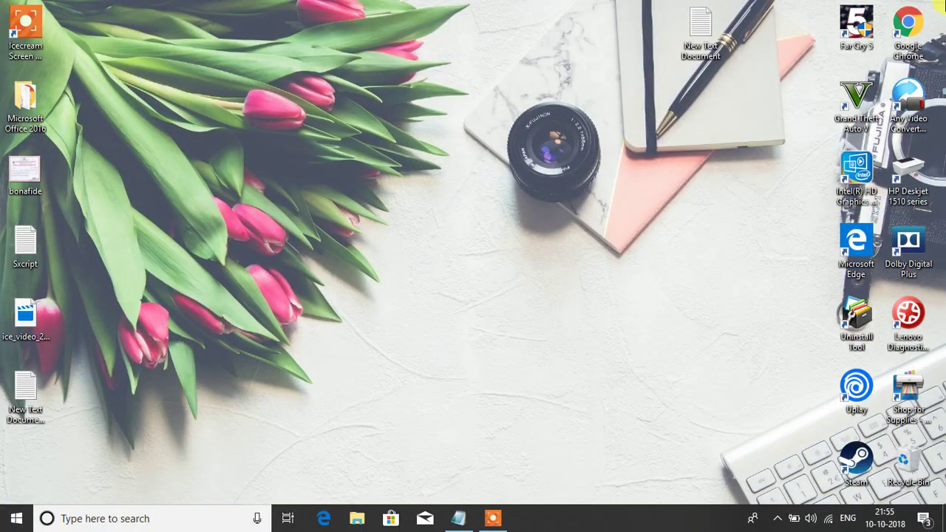
Step: Refresh the desktop, load Windows Toolkit via the Windows button, and move its window up-left
{"action": "right_click", "coordinate": [447, 226]}
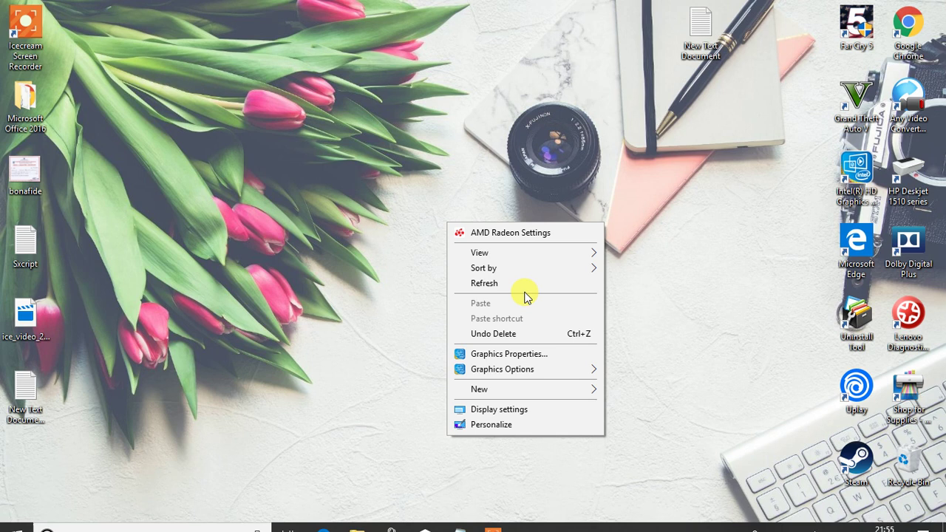
{"action": "left_click", "coordinate": [526, 288]}
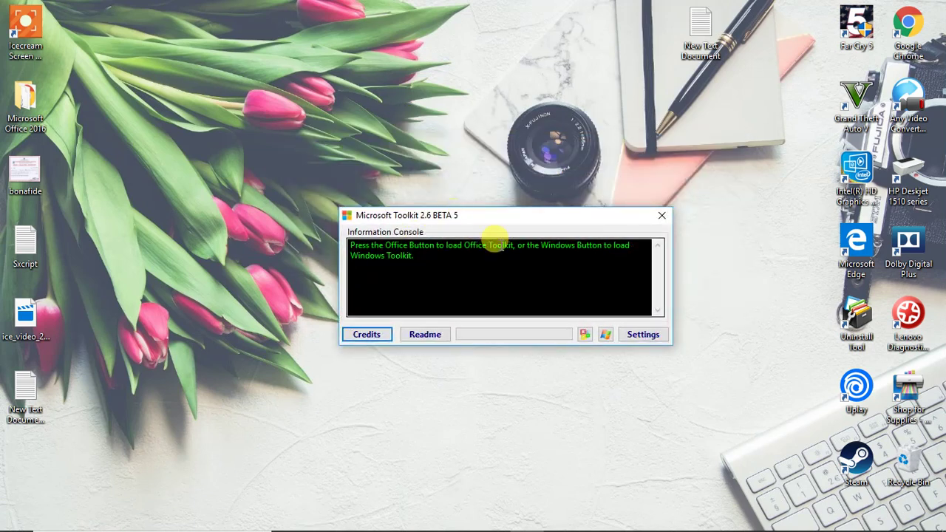
{"action": "left_click", "coordinate": [608, 334]}
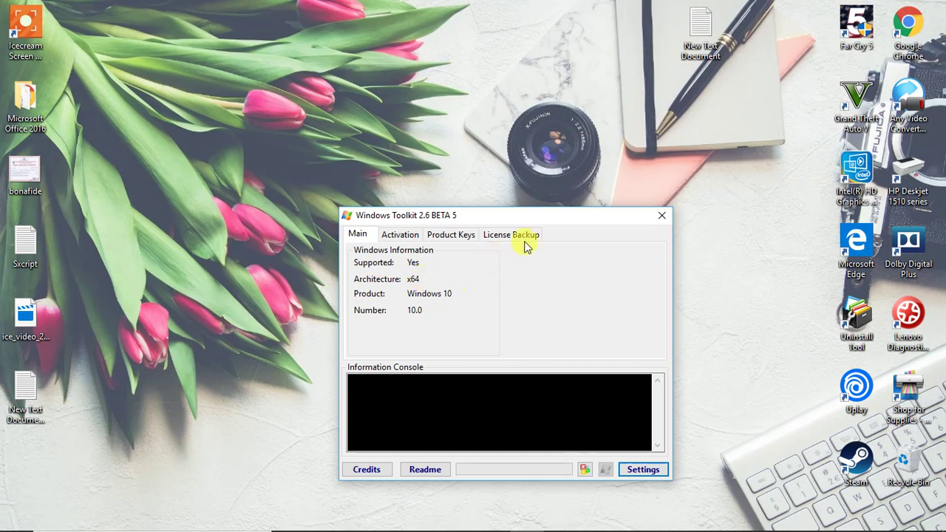
{"action": "left_click_drag", "start_coordinate": [549, 213], "coordinate": [530, 140]}
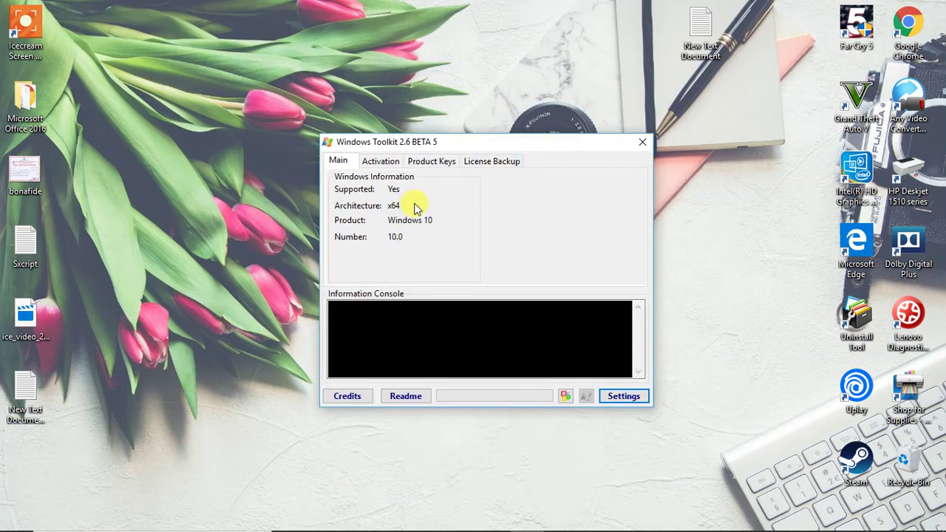
Step: On the Activation tab with AutoKMS as the tool, install AutoKMS and start activation
{"action": "left_click", "coordinate": [378, 163]}
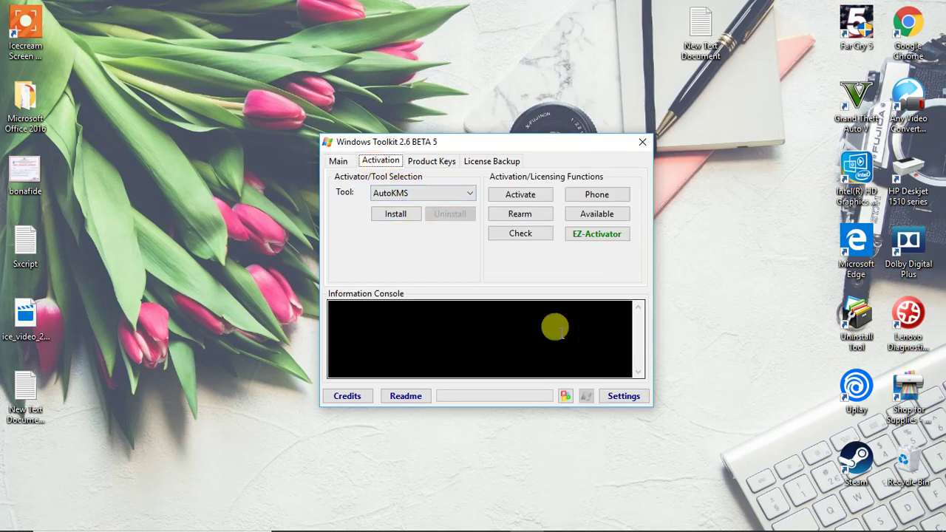
{"action": "left_click", "coordinate": [395, 220]}
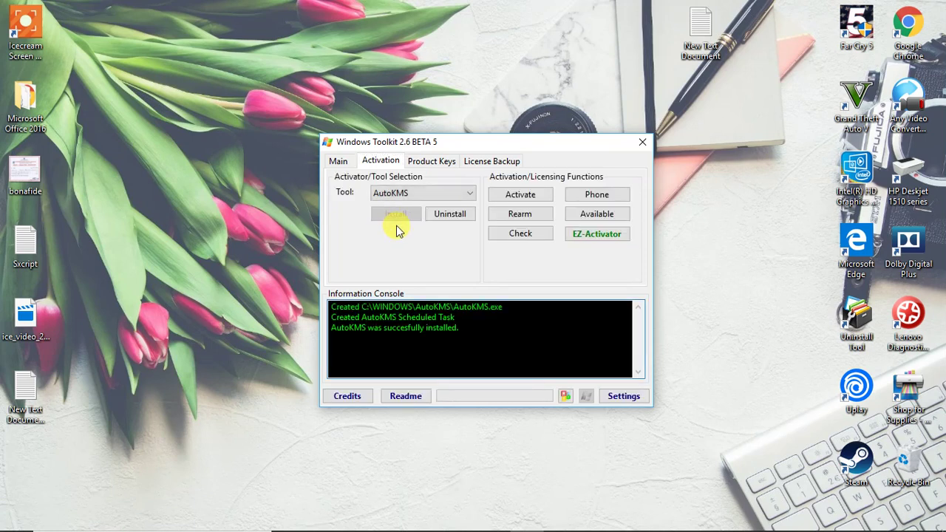
{"action": "left_click", "coordinate": [510, 196]}
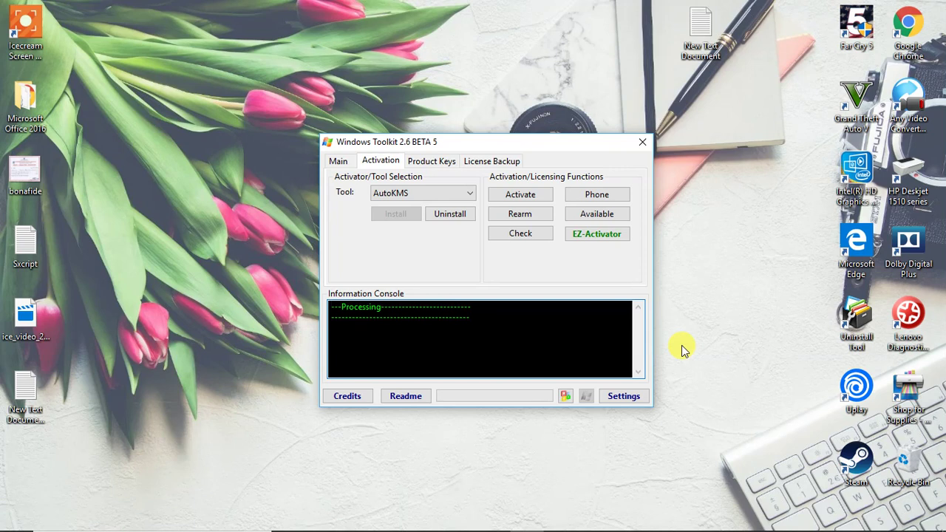
Step: Run EZ-Activator and wait while trial keys are removed and the Professional KMS key installs
{"action": "left_click", "coordinate": [581, 238]}
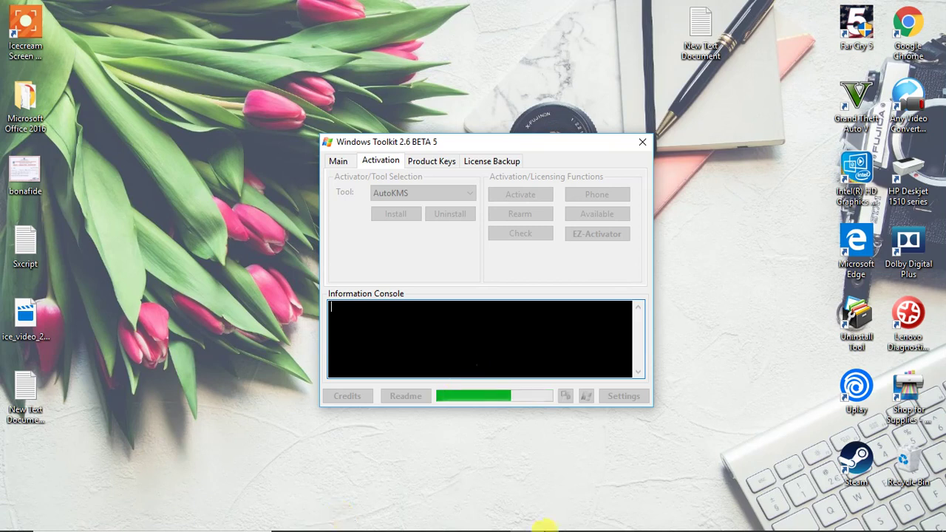
{"action": "left_click", "coordinate": [776, 522]}
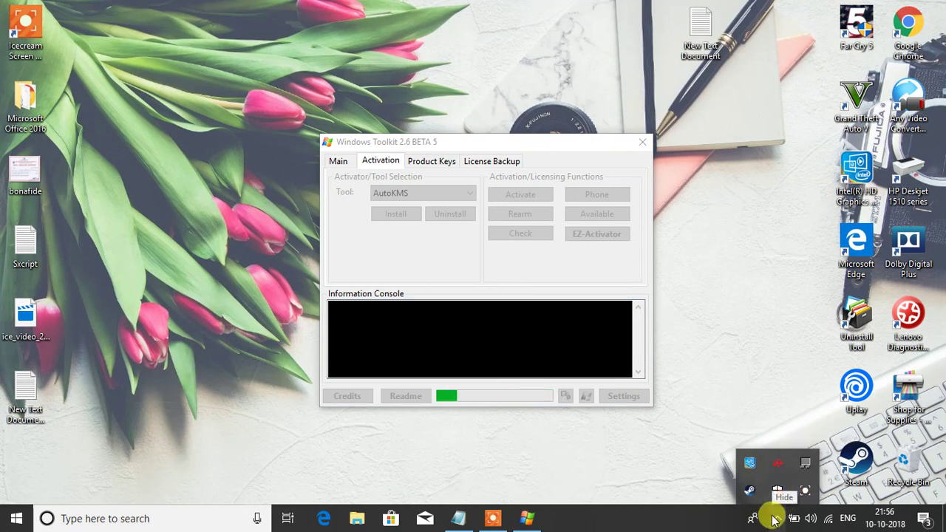
{"action": "right_click", "coordinate": [506, 467]}
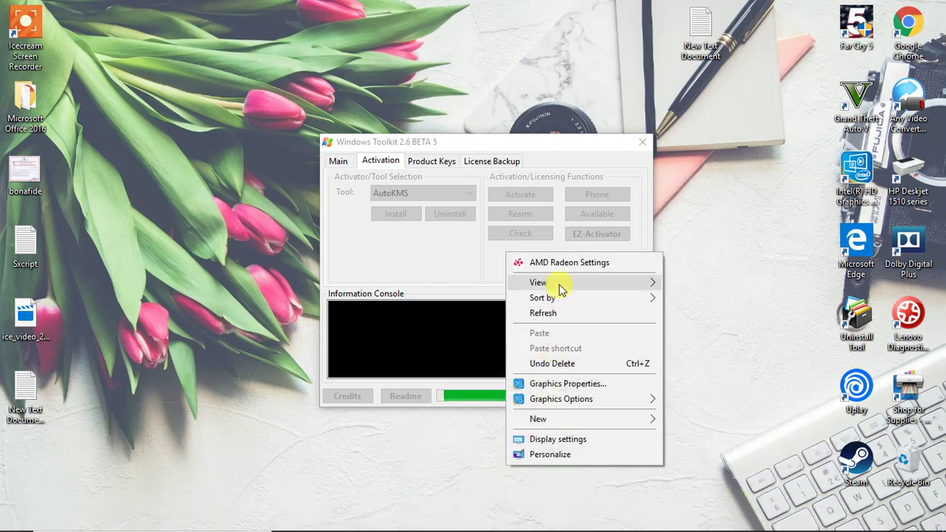
{"action": "left_click", "coordinate": [553, 314]}
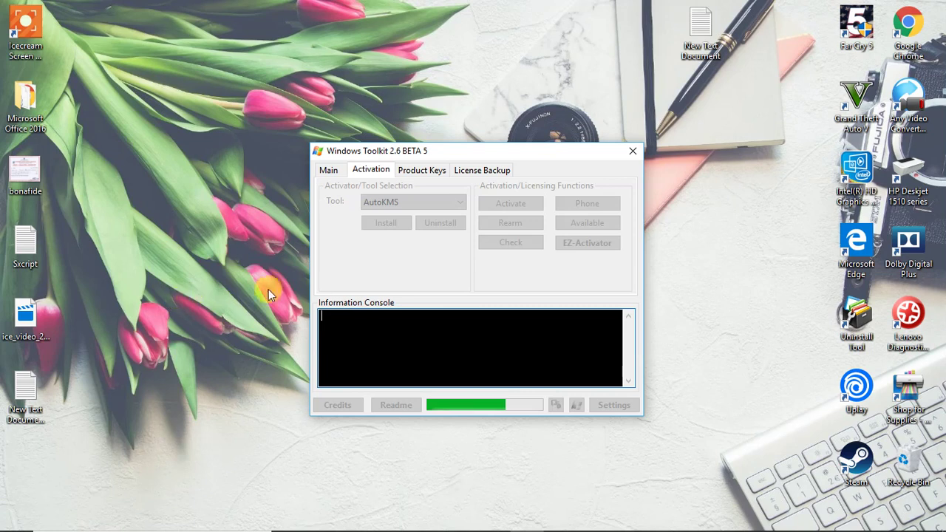
{"action": "mouse_move", "coordinate": [628, 514]}
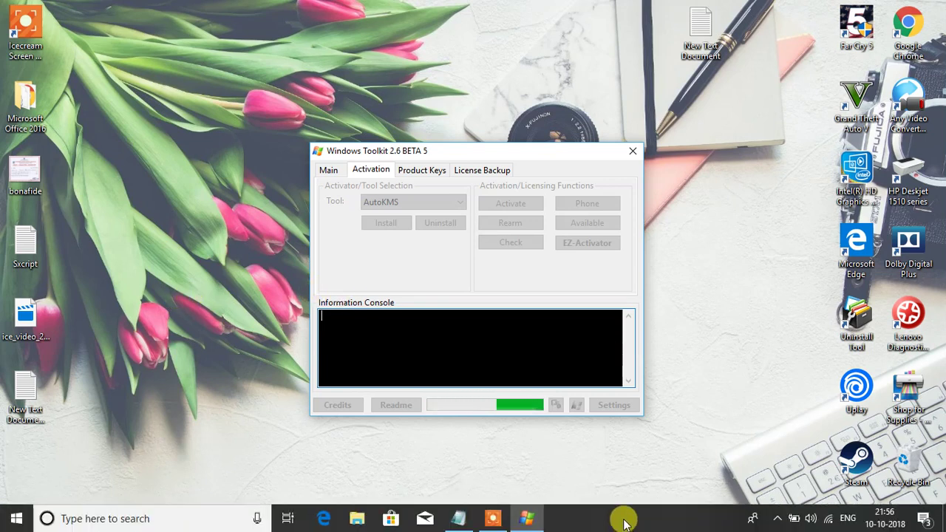
{"action": "left_click", "coordinate": [497, 519]}
{"action": "left_click", "coordinate": [503, 495]}
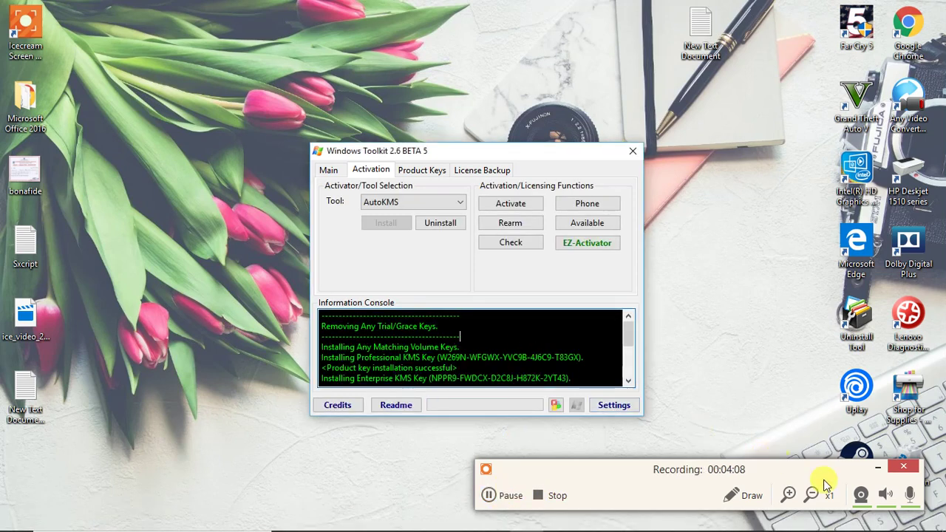
Step: Wait for 'Product activation successful' and scroll up the console to review the Education key output
{"action": "left_click", "coordinate": [877, 467]}
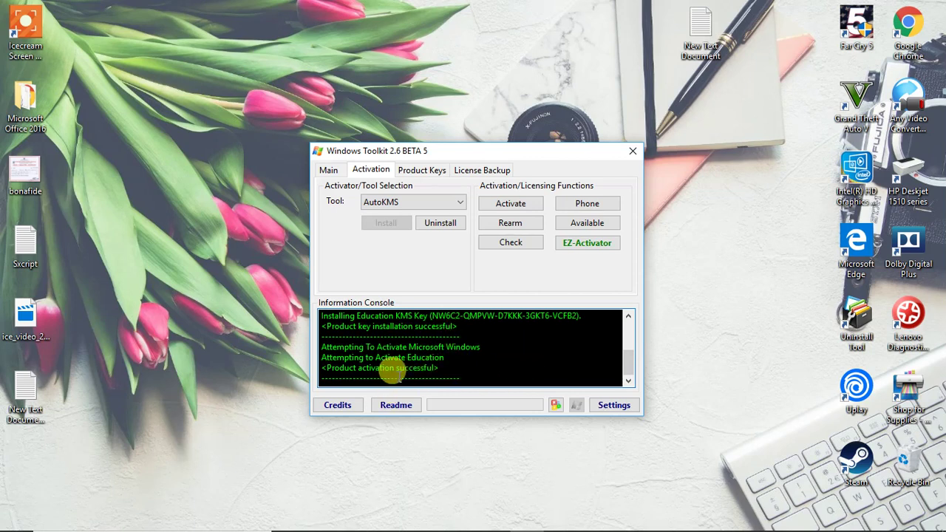
{"action": "scroll", "coordinate": [423, 355], "scroll_direction": "up", "scroll_amount": 1}
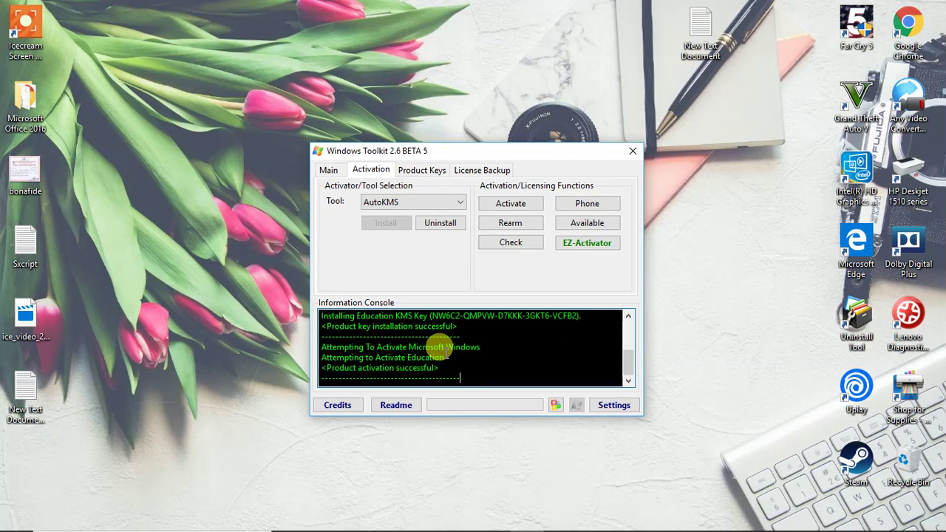
{"action": "key", "text": "super+e"}
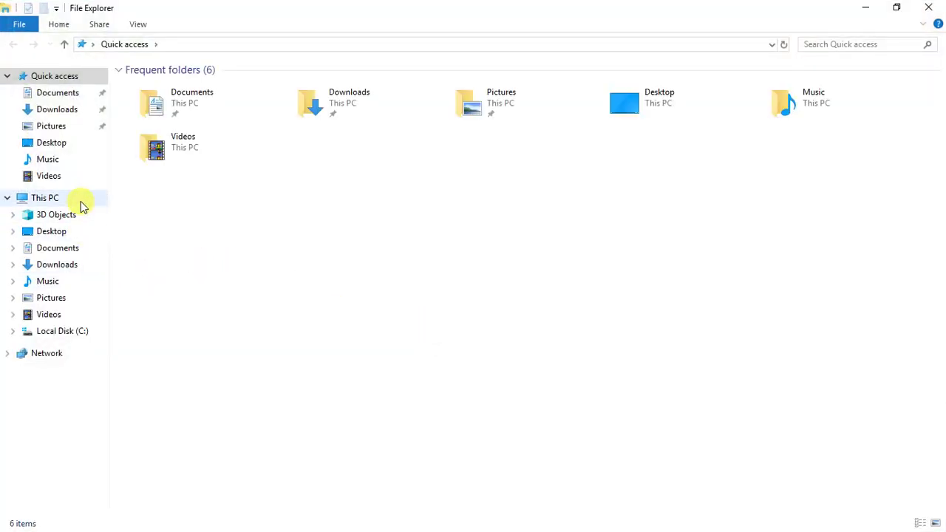
{"action": "left_click", "coordinate": [81, 201]}
{"action": "right_click", "coordinate": [296, 304]}
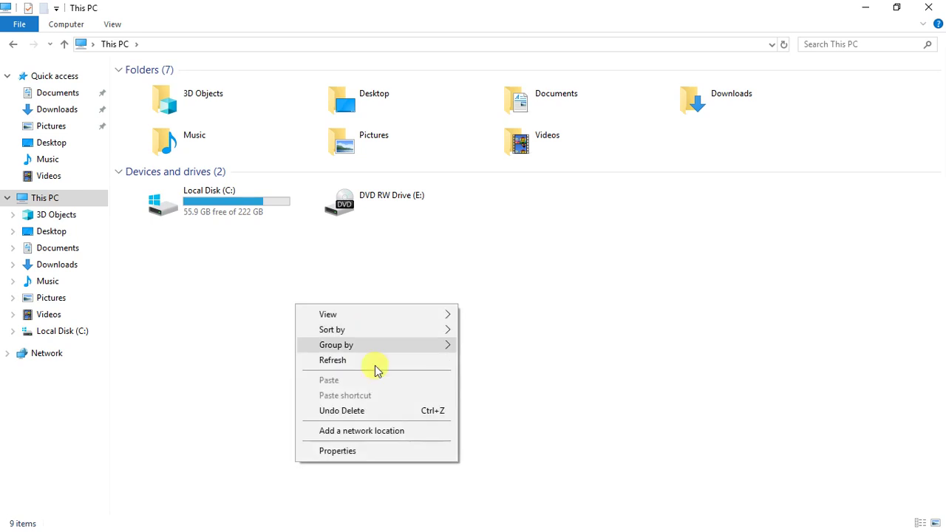
{"action": "left_click", "coordinate": [353, 452]}
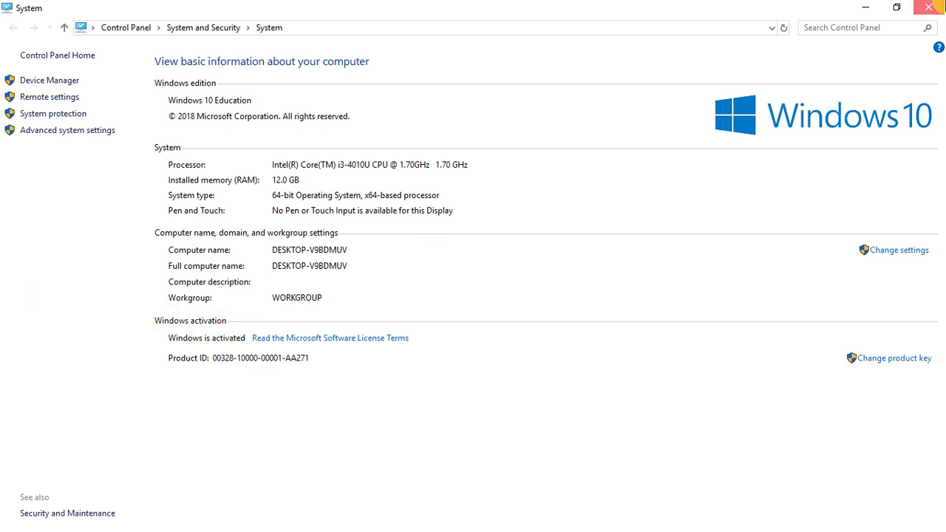
{"action": "left_click", "coordinate": [930, 7]}
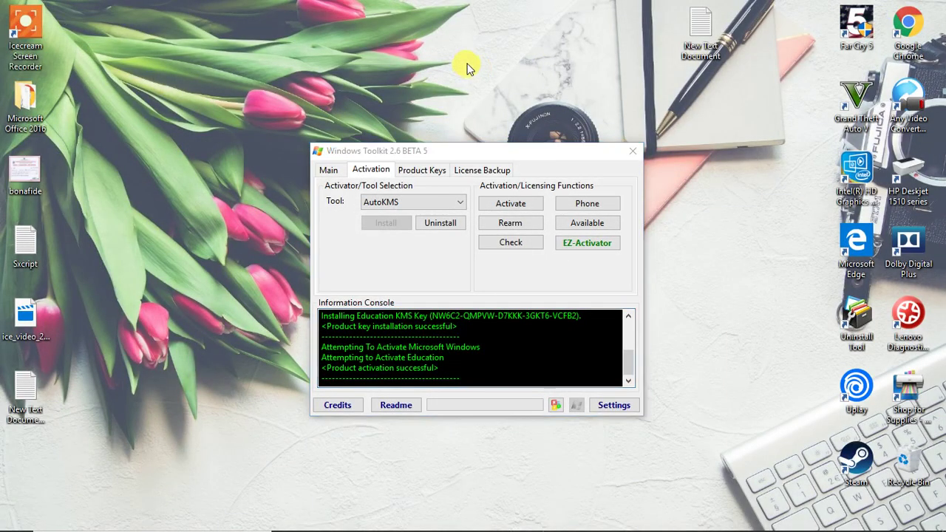
Step: Via Personalize, keep Background as Picture, pick the dog photo, and close Settings
{"action": "right_click", "coordinate": [467, 67]}
{"action": "left_click", "coordinate": [491, 268]}
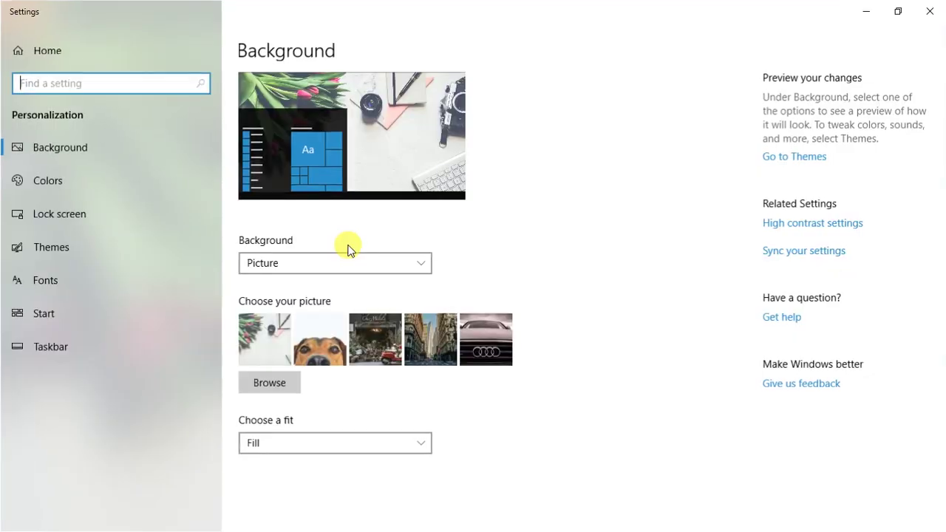
{"action": "left_click", "coordinate": [306, 268]}
{"action": "left_click", "coordinate": [308, 271]}
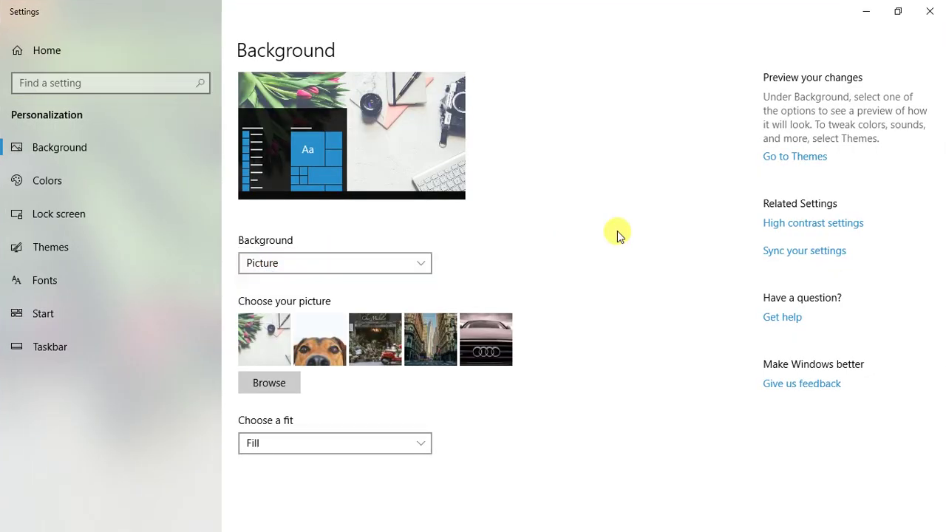
{"action": "left_click", "coordinate": [333, 334]}
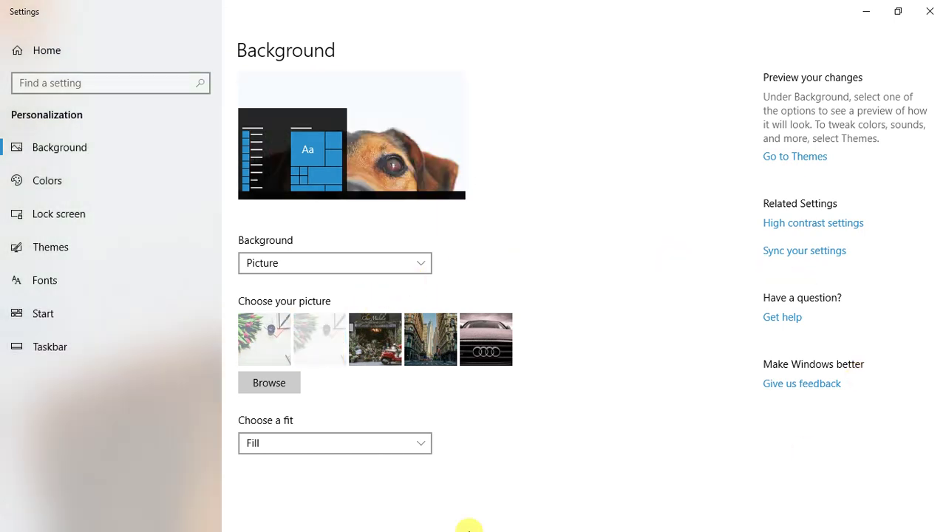
{"action": "left_click", "coordinate": [930, 10]}
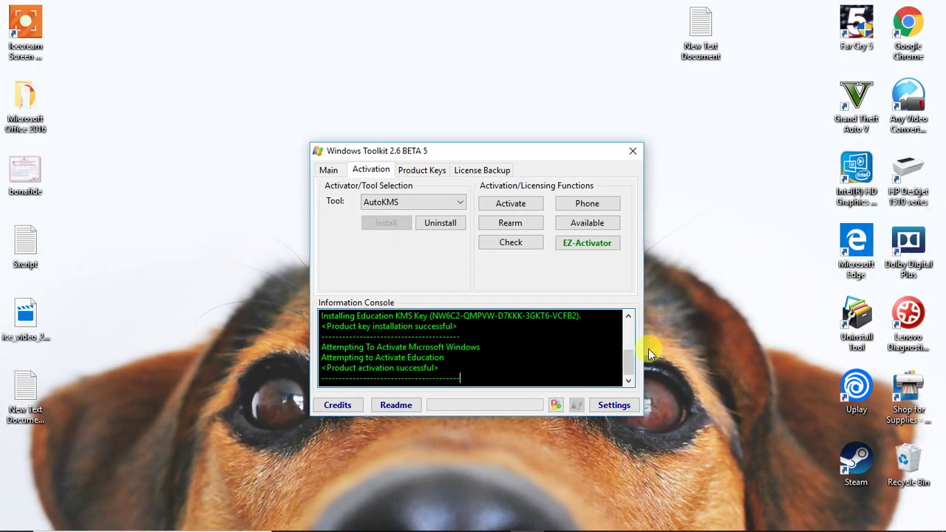
Step: Uninstall AutoKMS from the Activation tab and close Windows Toolkit
{"action": "left_click", "coordinate": [442, 222]}
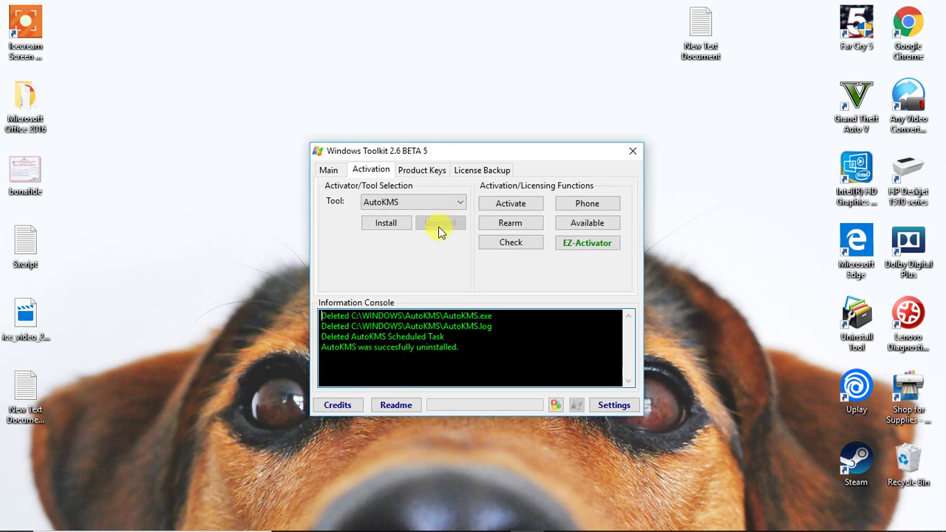
{"action": "left_click", "coordinate": [632, 152]}
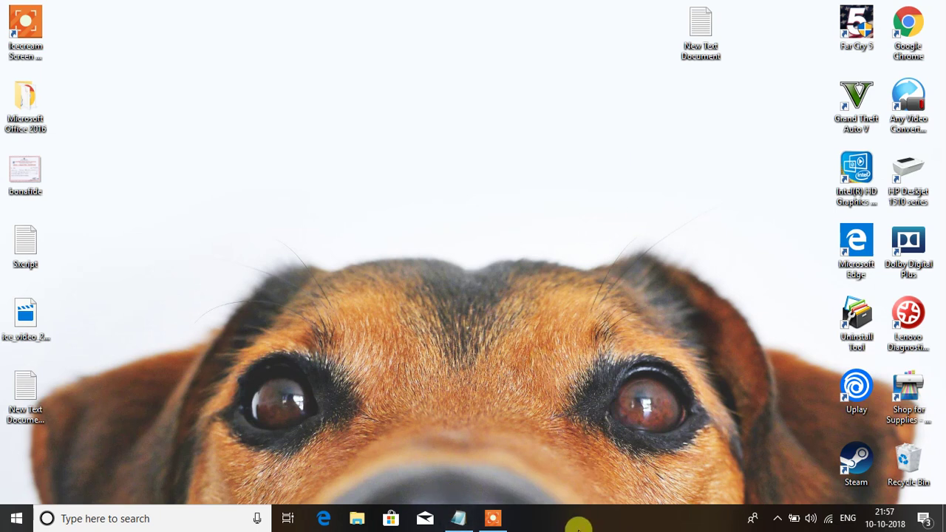
{"action": "left_click", "coordinate": [501, 522]}
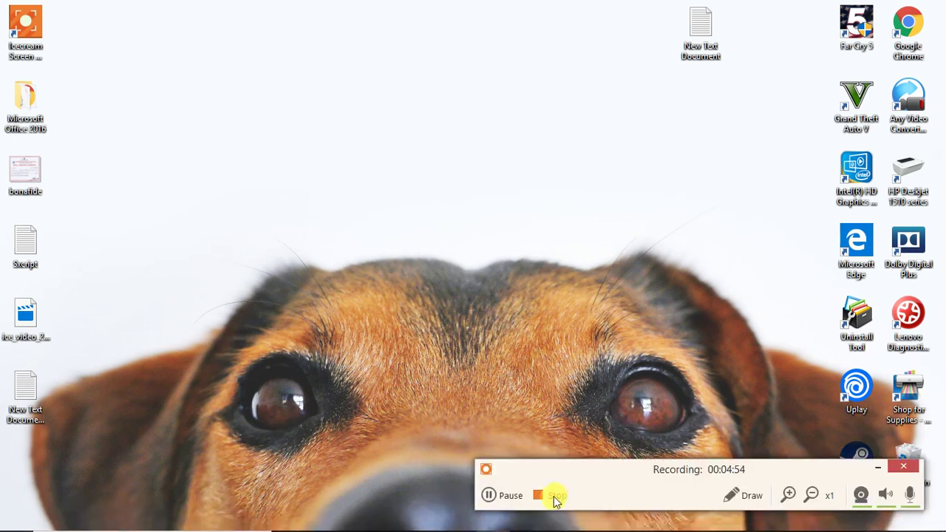